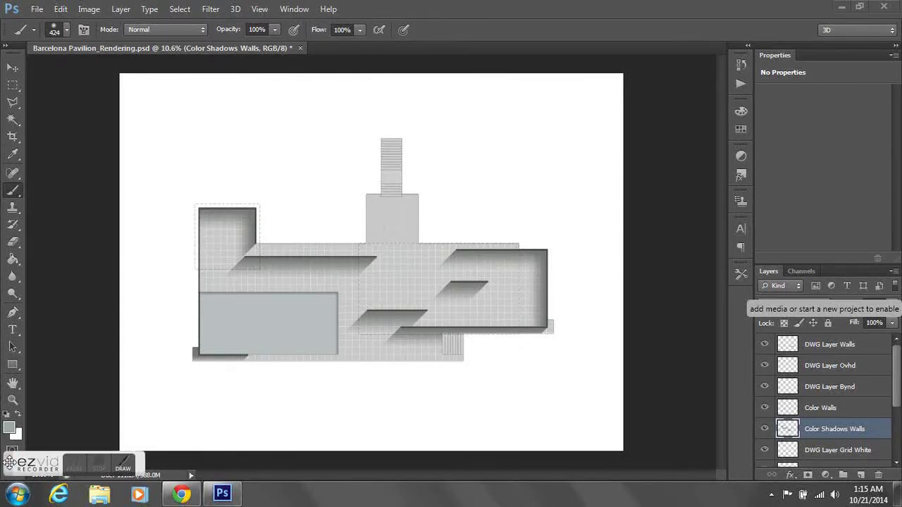
Step: Scroll the Layers panel down and select the White Background layer
drag(56, 461, 512, 488)
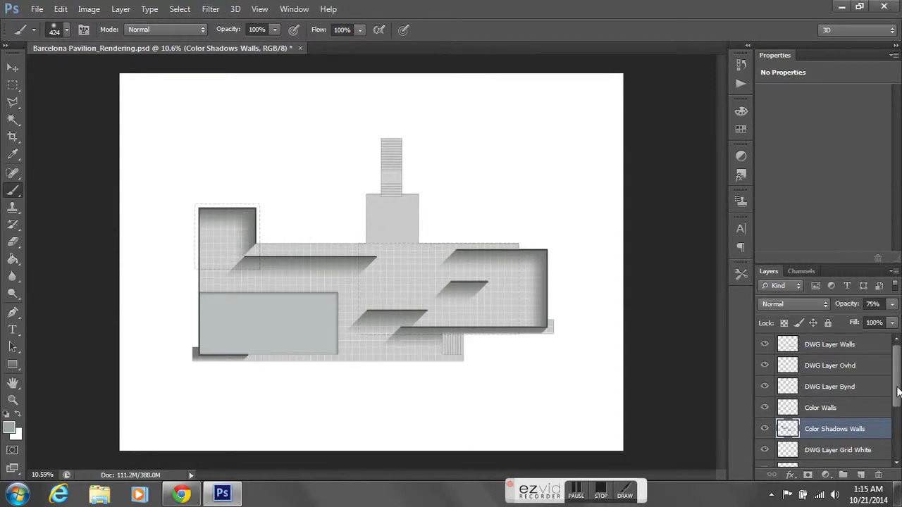
drag(899, 393, 899, 453)
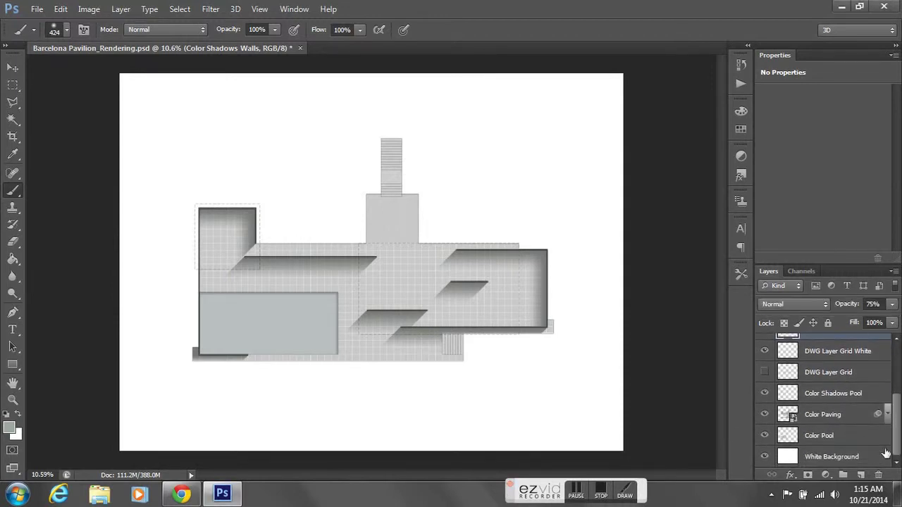
click(837, 459)
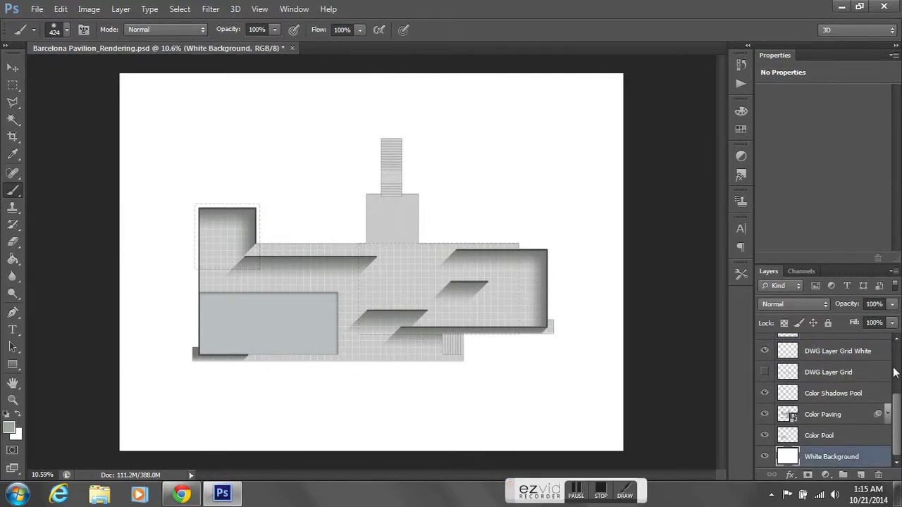
Step: Create a new layer named 'Dark Background Landscape' above White Background
click(892, 273)
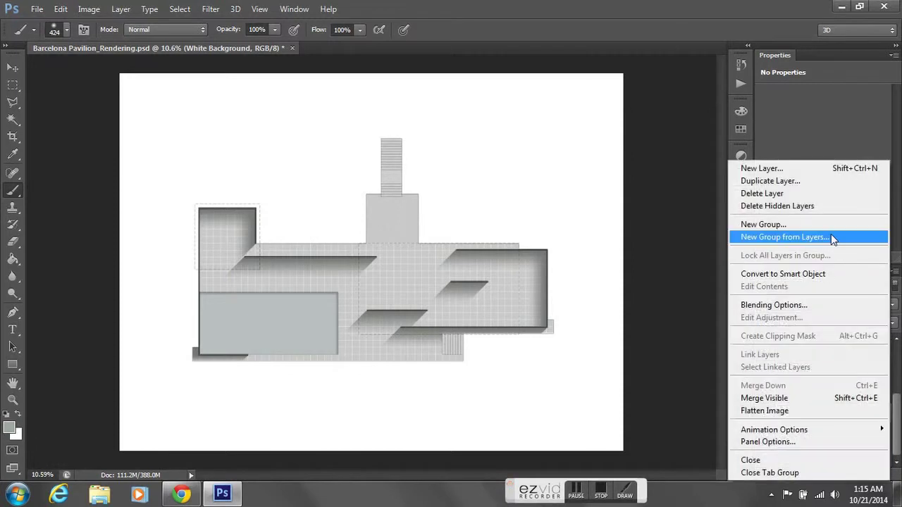
click(767, 169)
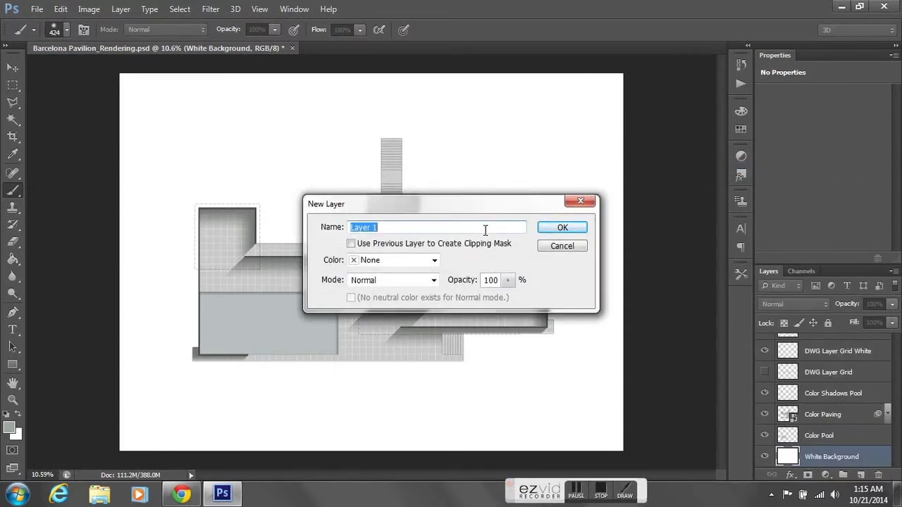
text(Dark Background Landscape)
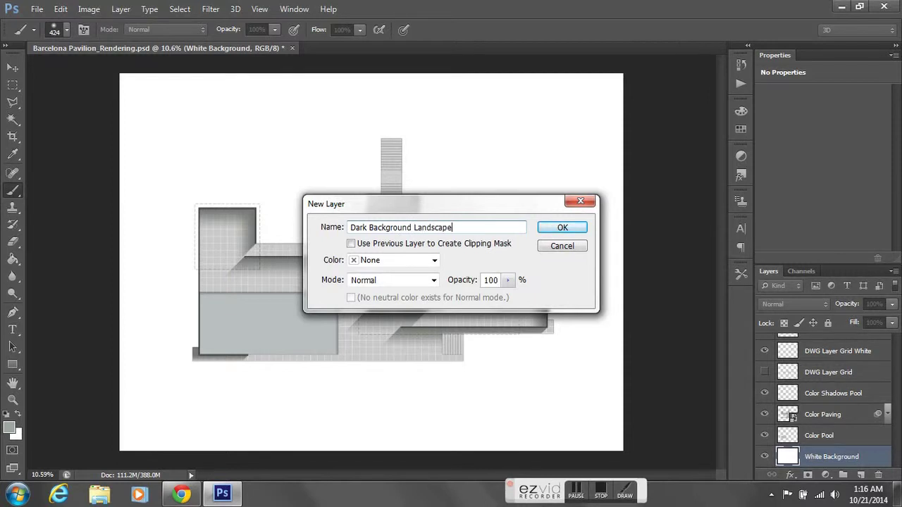
click(560, 232)
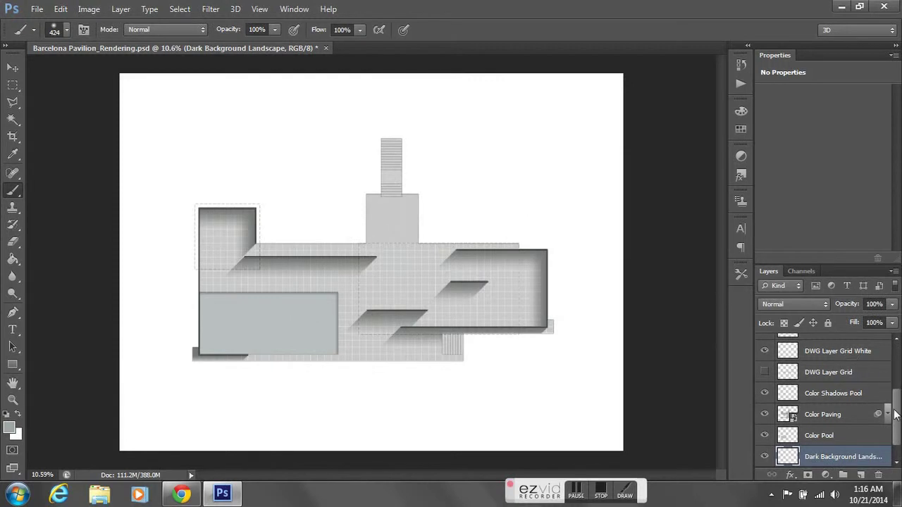
Step: Pick the Rectangular Marquee tool and select the DWG Layer Bynd layer
scroll(891, 416, down, 1)
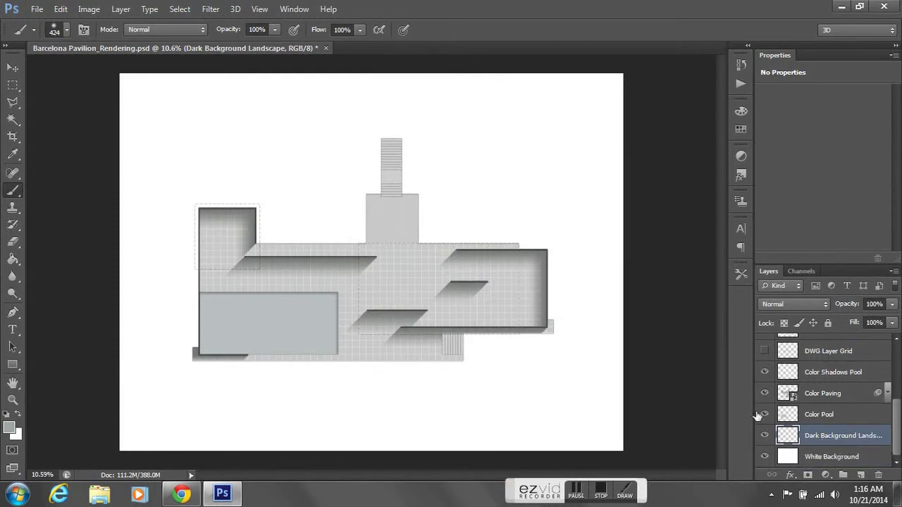
click(13, 88)
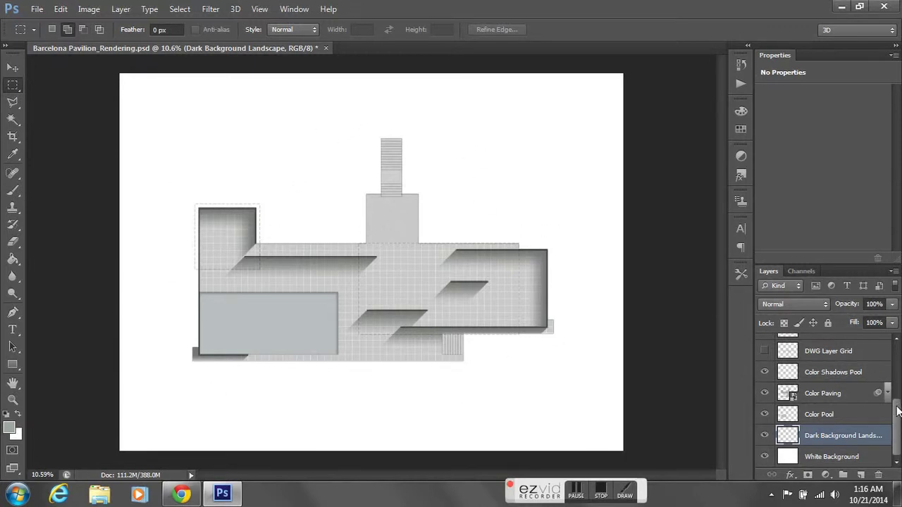
drag(897, 410, 899, 348)
click(842, 386)
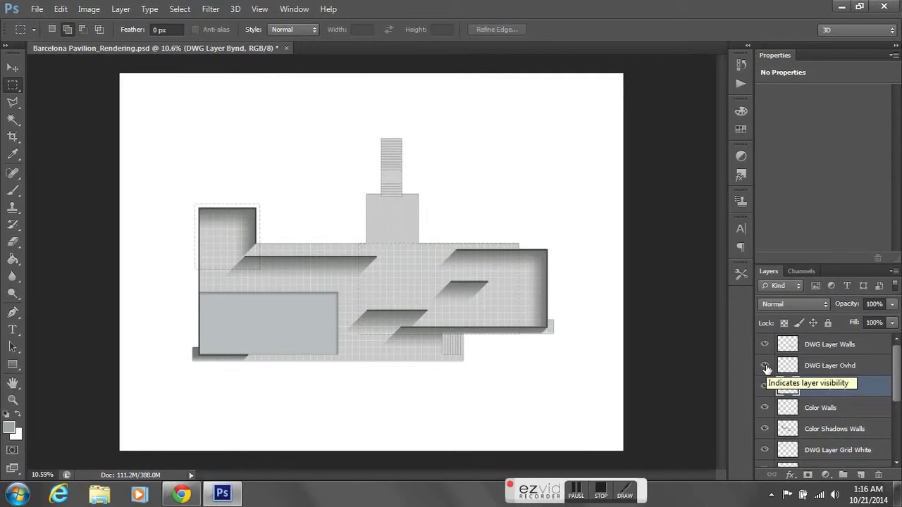
Step: Hide all other layers, keeping DWG Layer Bynd and White Background visible
click(765, 366)
scroll(852, 373, down, 3)
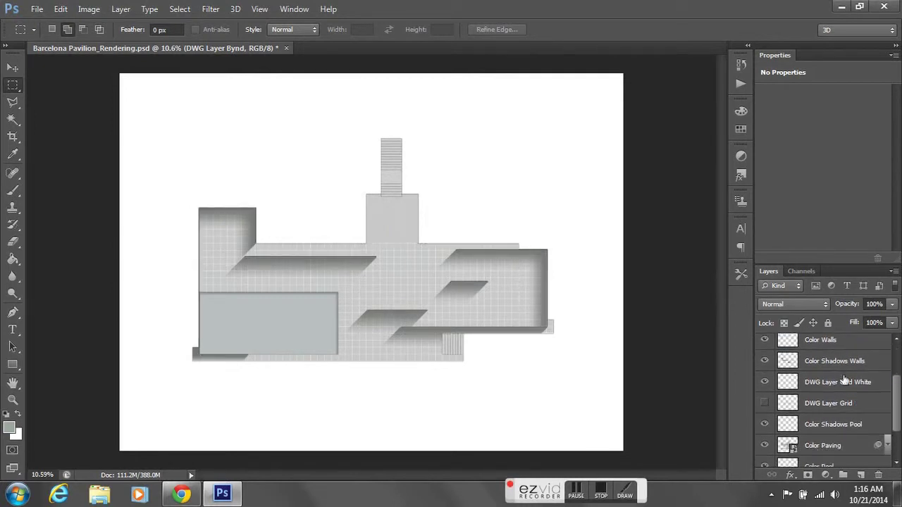
drag(766, 343, 763, 482)
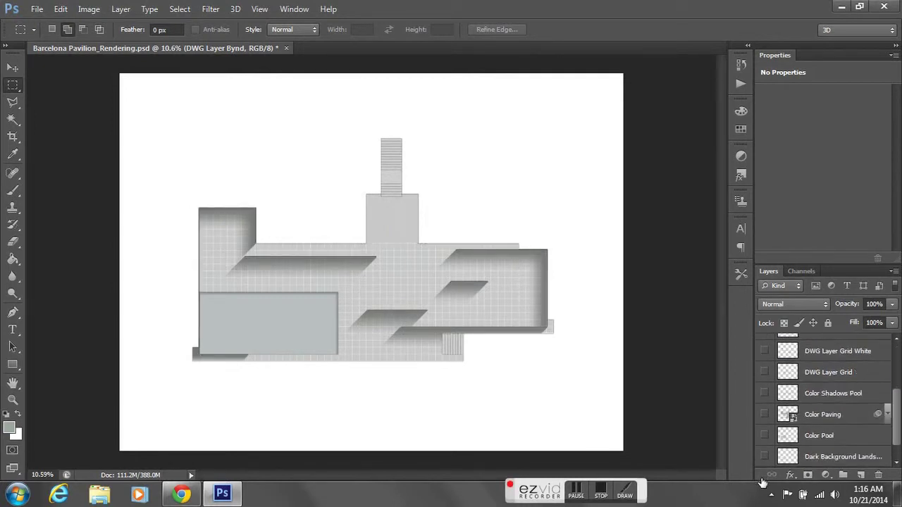
drag(894, 417, 897, 361)
click(765, 457)
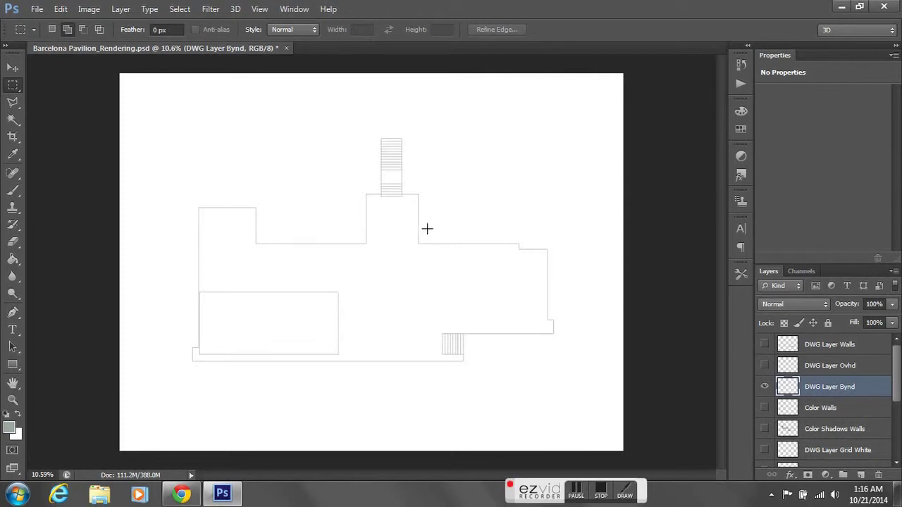
Step: Magic-wand the empty area outside the pavilion outline, then select Dark Background Landscape
scroll(404, 247, up, 2)
click(13, 120)
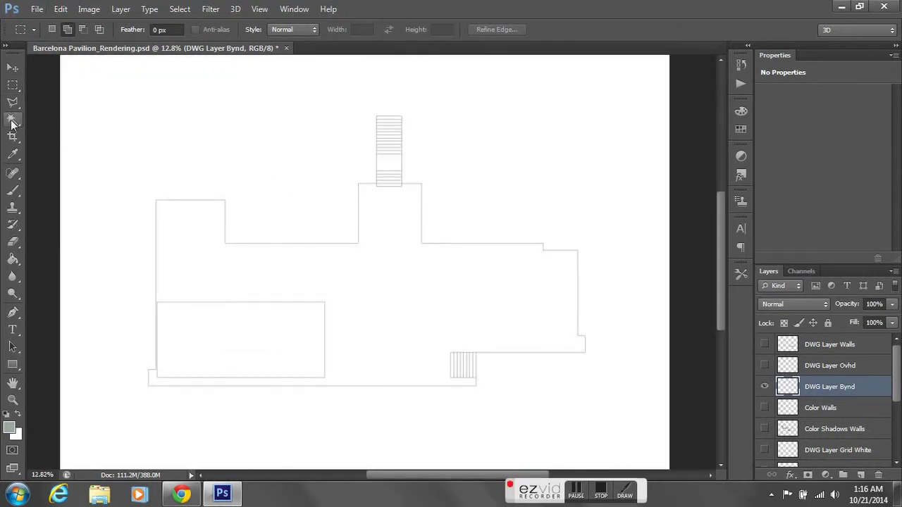
click(236, 143)
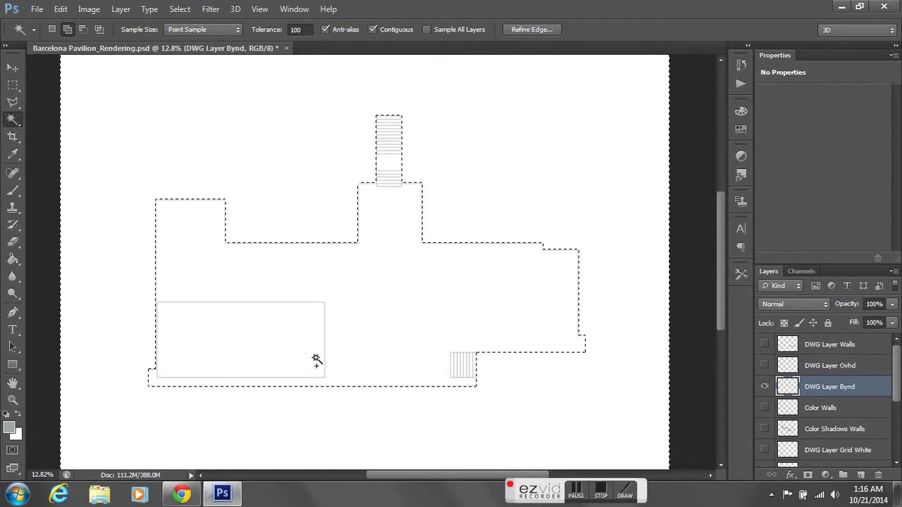
scroll(423, 331, down, 1)
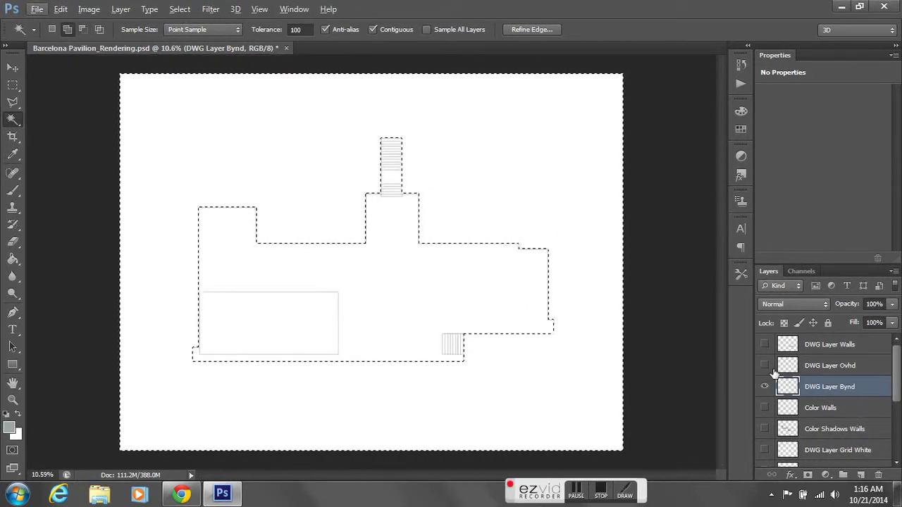
scroll(843, 423, down, 4)
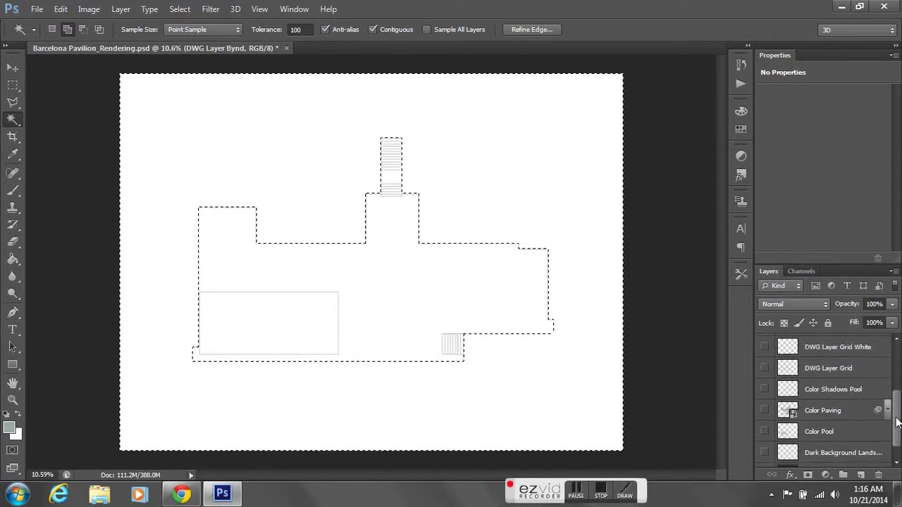
click(844, 437)
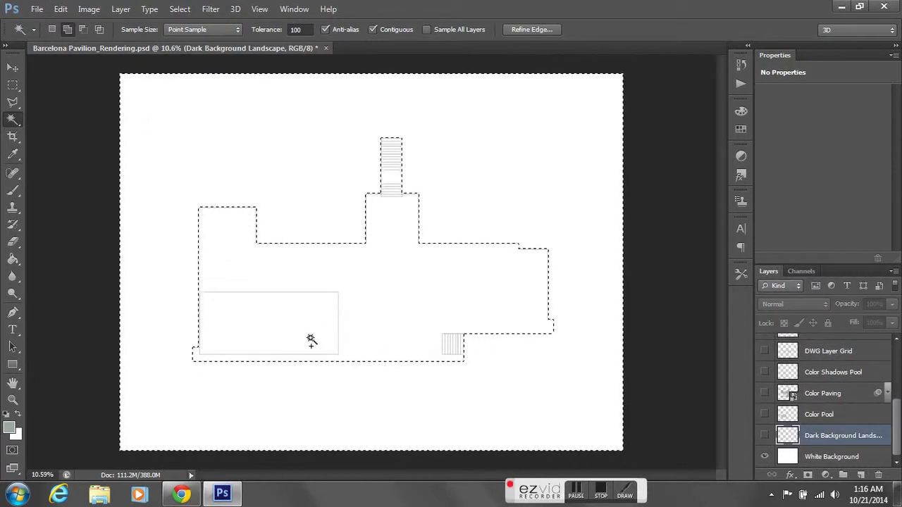
Step: Set the foreground colour to the muted grey-green #8fa095
click(9, 427)
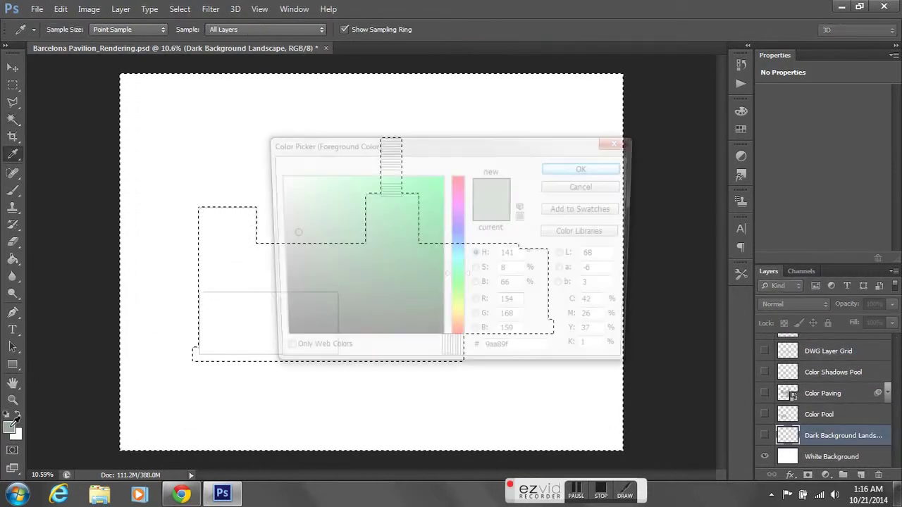
click(297, 240)
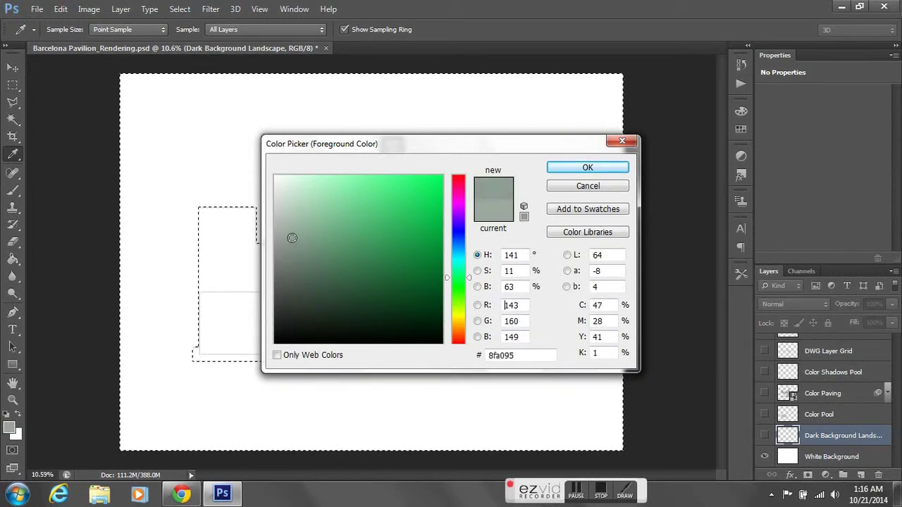
click(588, 167)
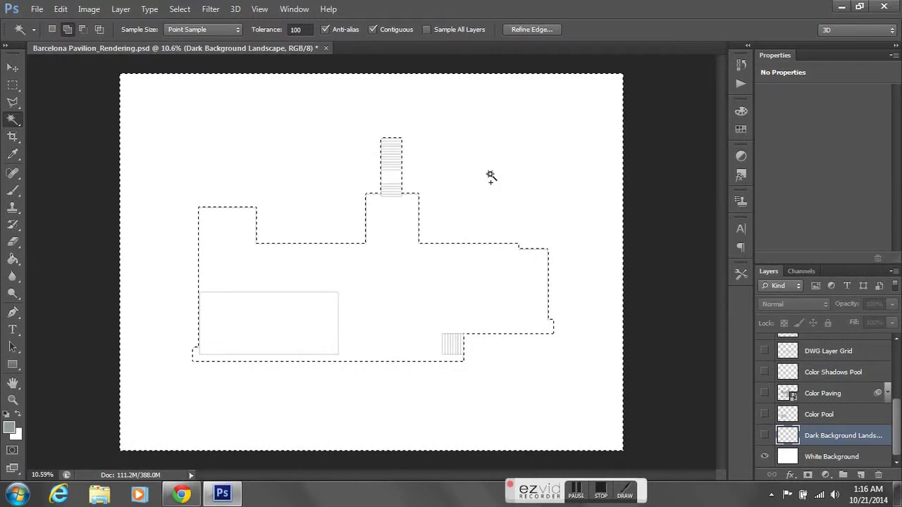
Step: Restore the selection around the building and make Dark Background Landscape visible
click(61, 9)
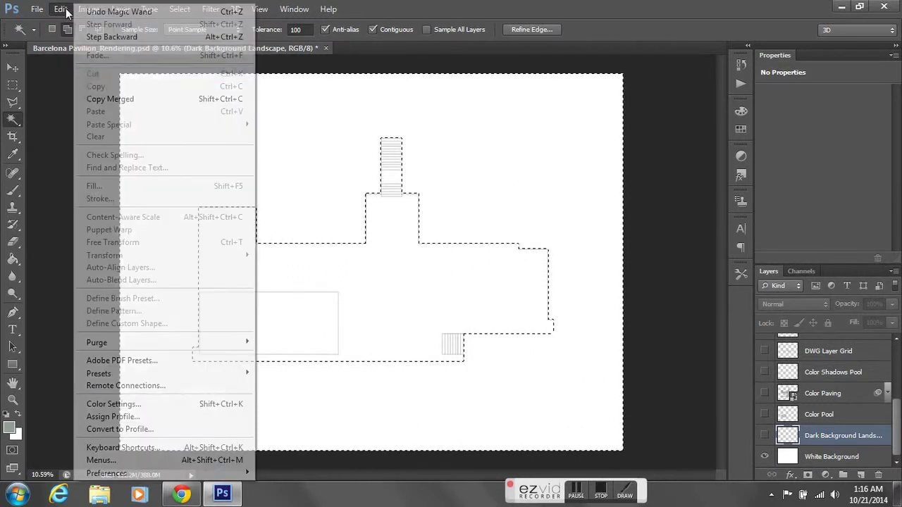
click(70, 10)
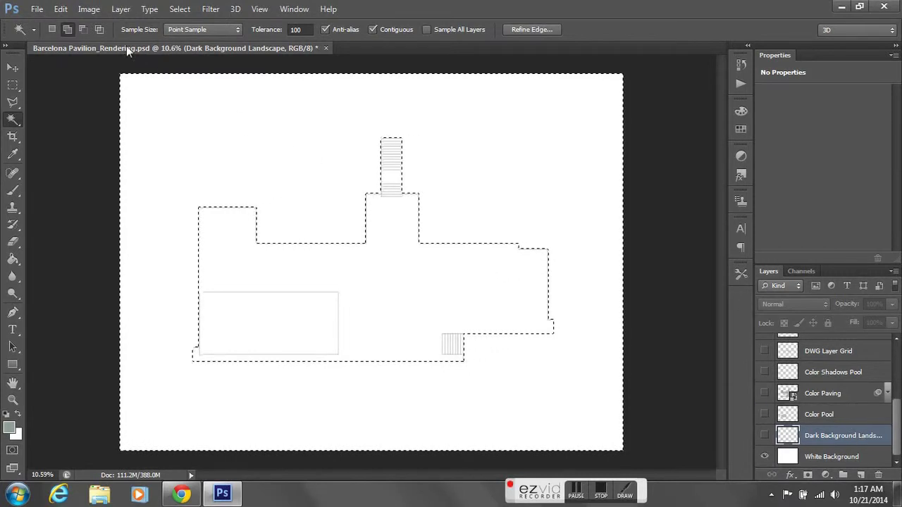
click(62, 9)
click(62, 9)
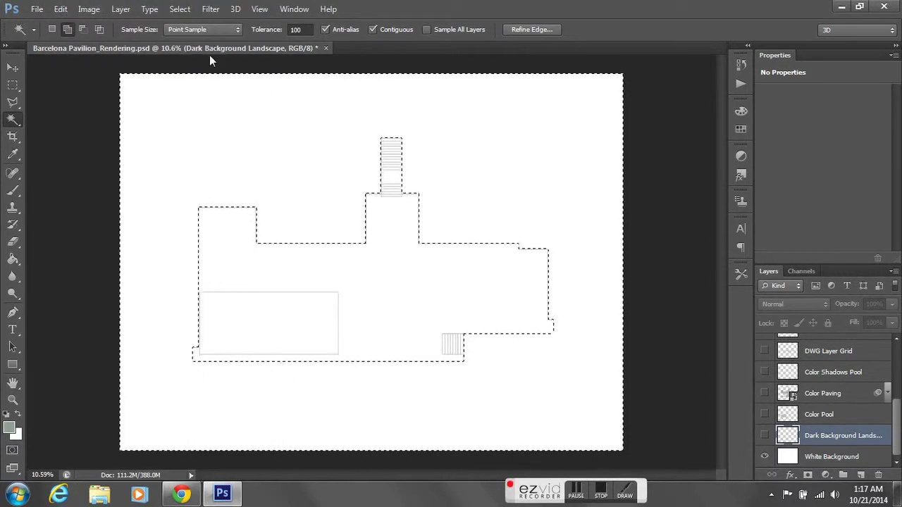
key(ctrl+d)
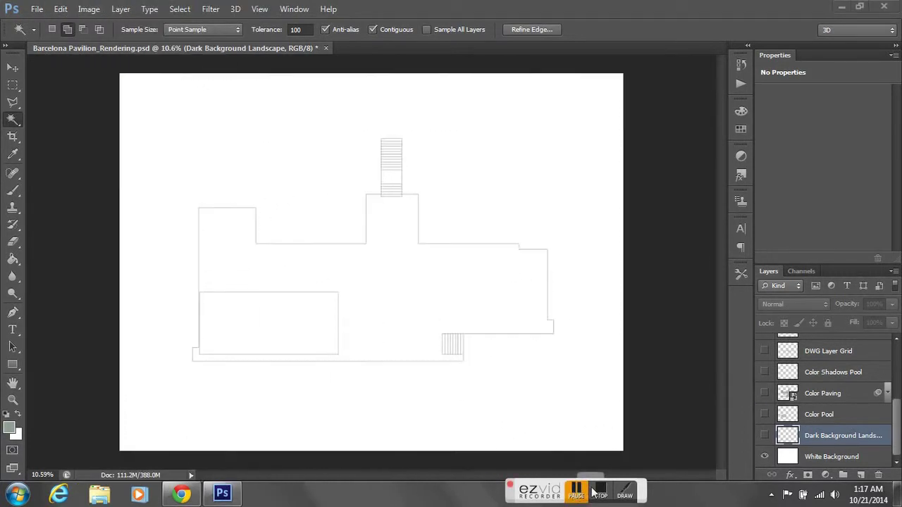
key(ctrl+shift+d)
click(766, 436)
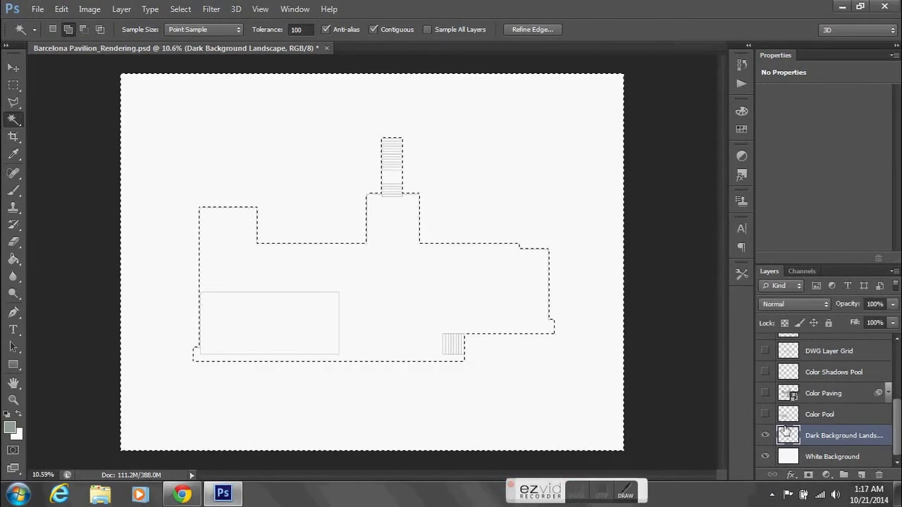
Step: Fill the selected landscape area with the grey-green foreground colour
click(61, 9)
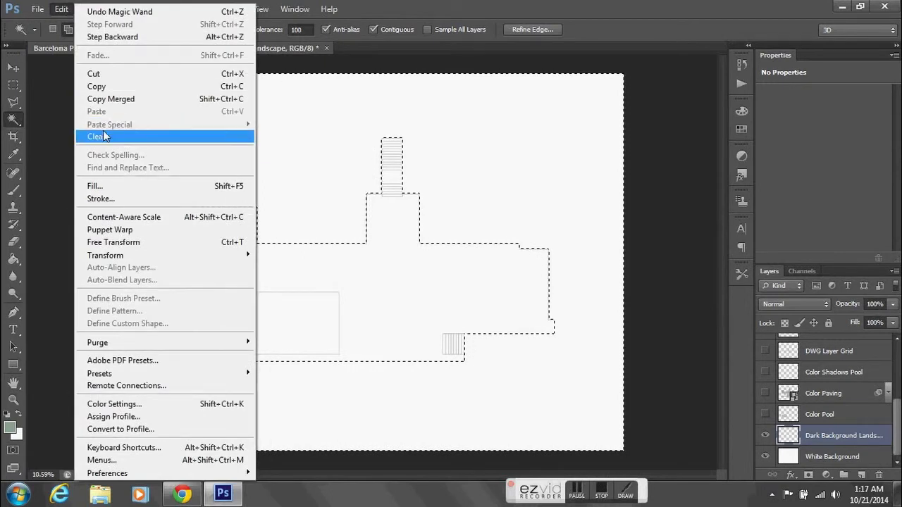
click(102, 186)
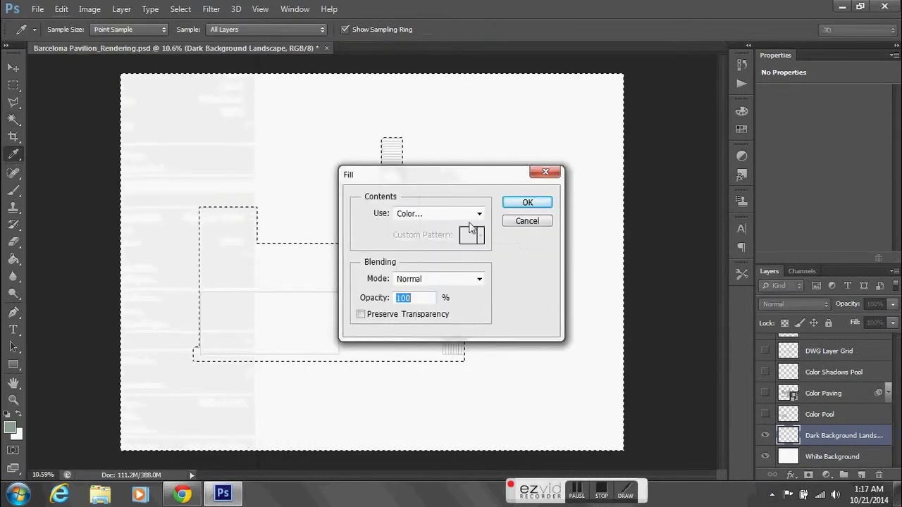
click(426, 215)
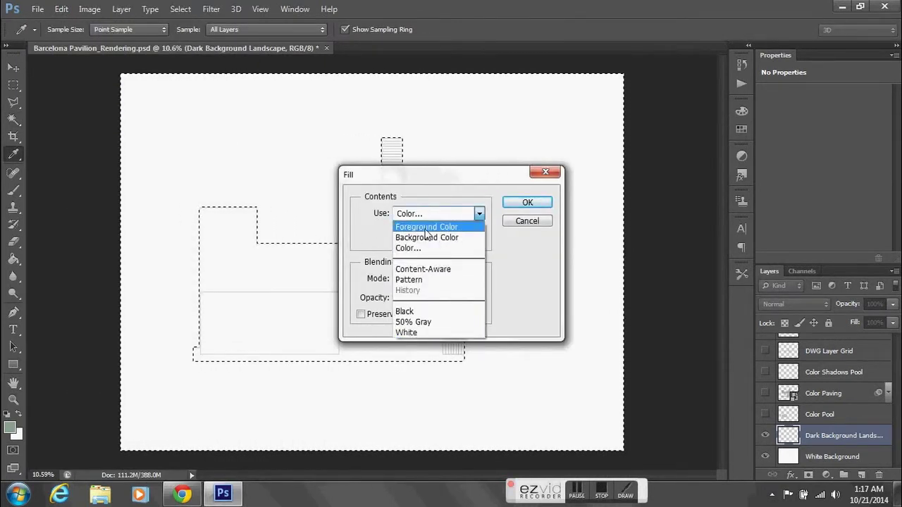
click(426, 226)
click(525, 202)
key(w)
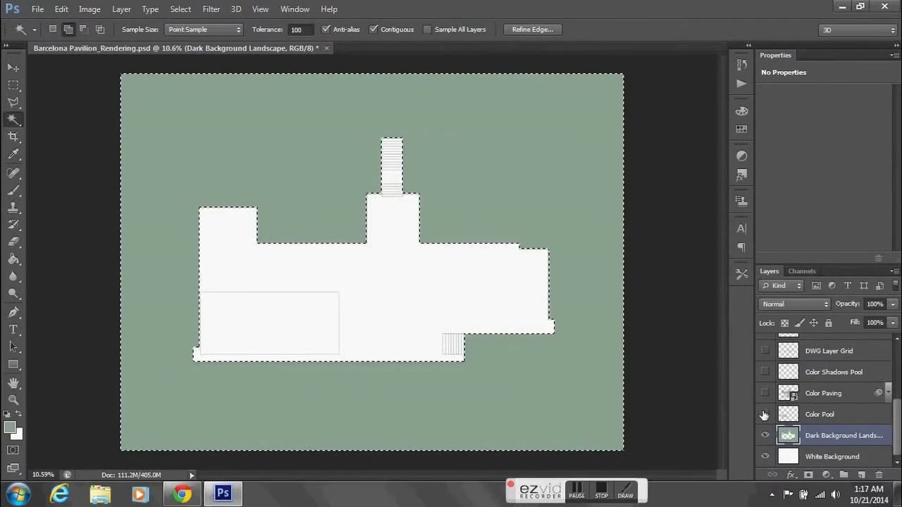
Step: Show the pool, paving and shadow layers, hide DWG Layer Grid, select Dark Background Landscape
drag(763, 416, 767, 319)
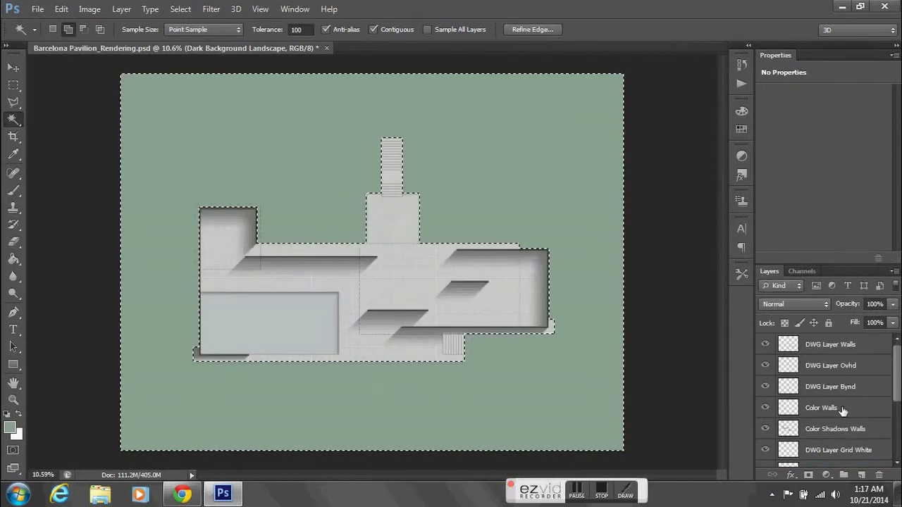
click(840, 409)
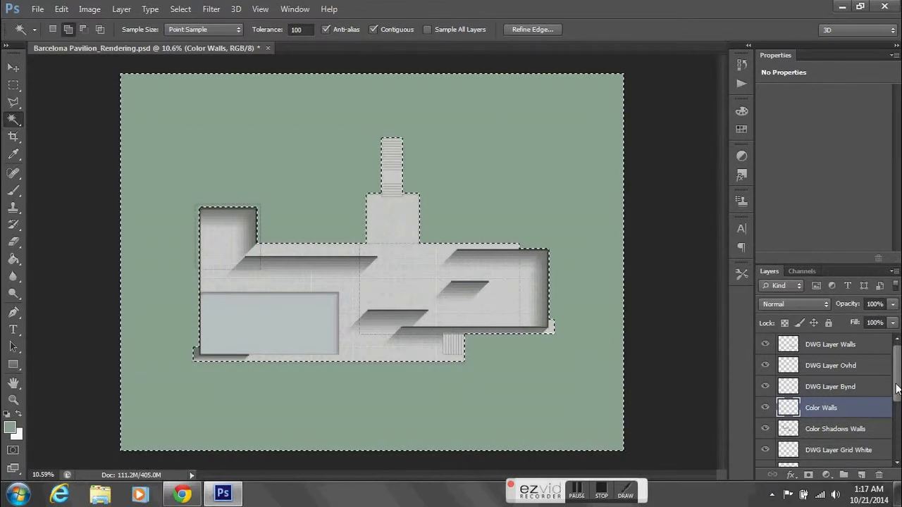
drag(896, 388, 889, 462)
click(765, 430)
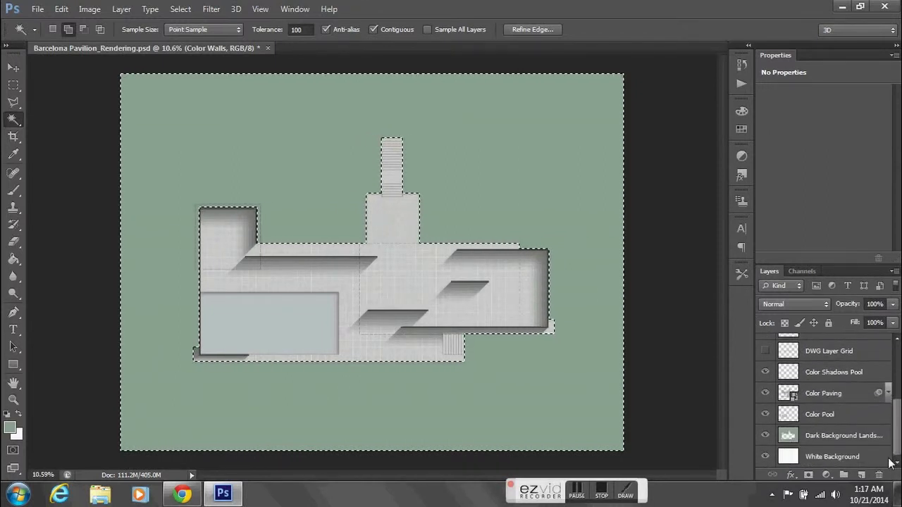
click(809, 437)
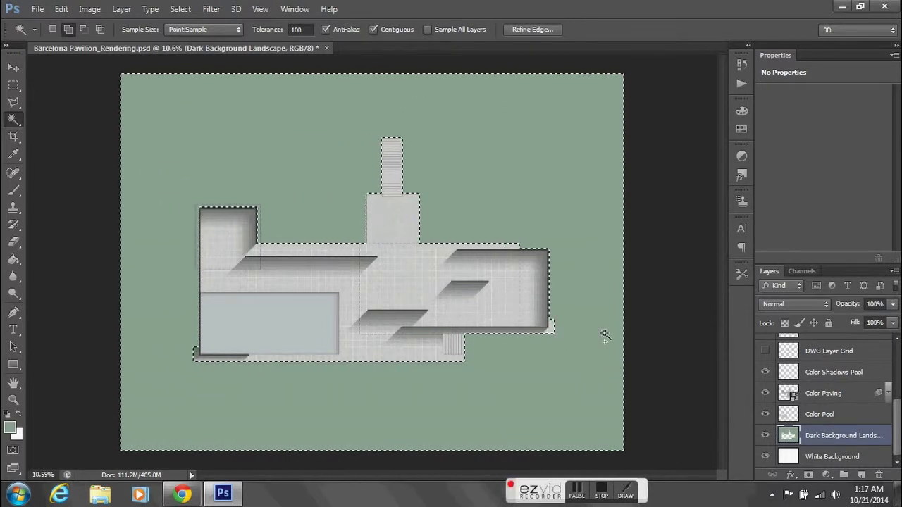
Step: Switch to the Brush tool and load the Airbrush Soft Round 50% flow preset
click(12, 194)
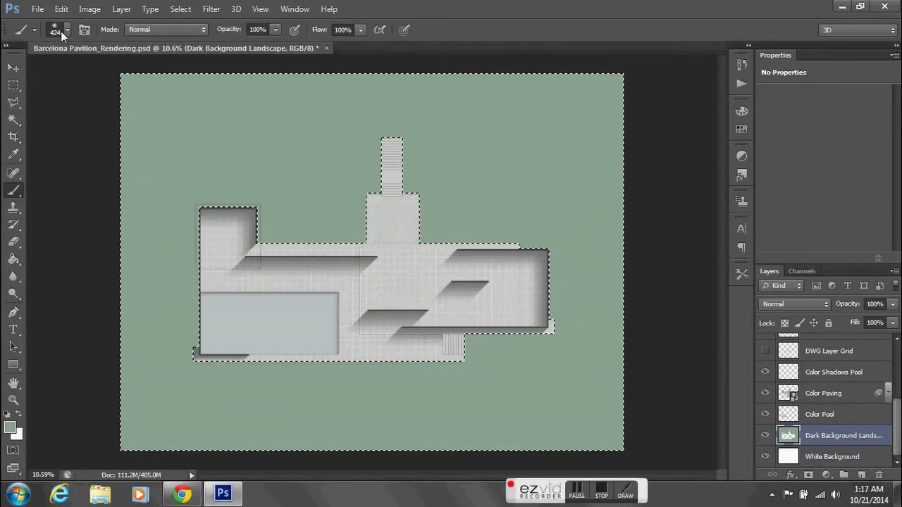
click(35, 30)
click(35, 30)
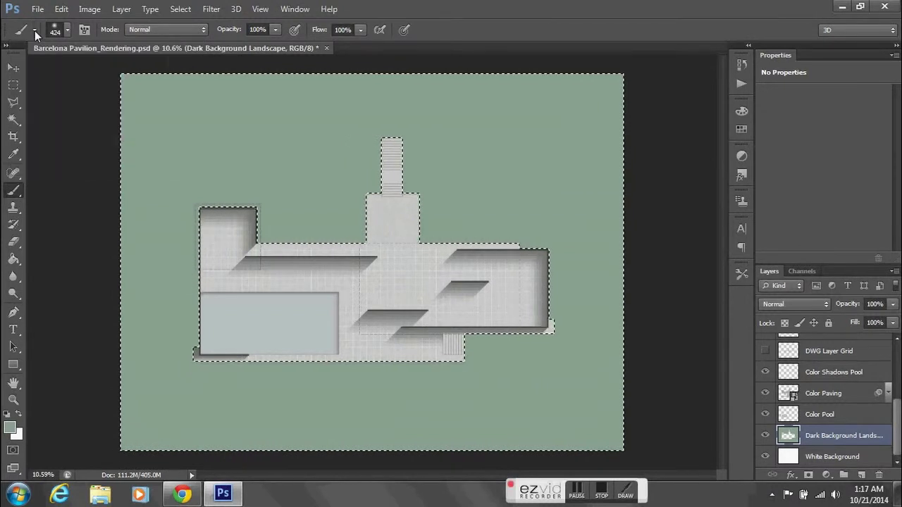
click(37, 31)
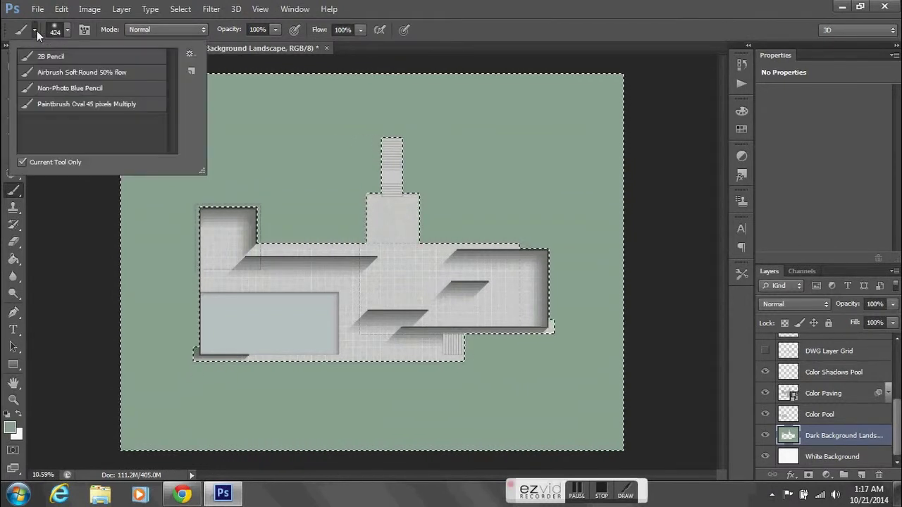
click(68, 76)
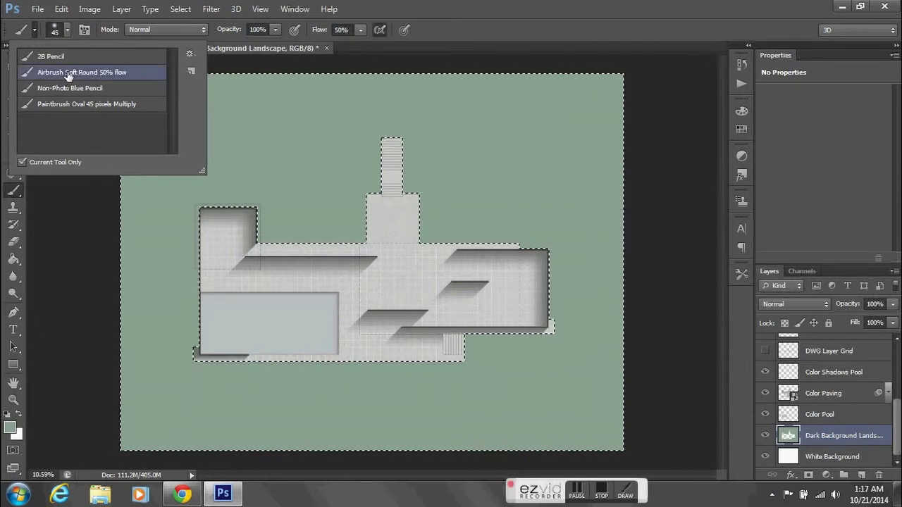
Step: Set the brush size to 1200 px and flow to 100%
click(67, 31)
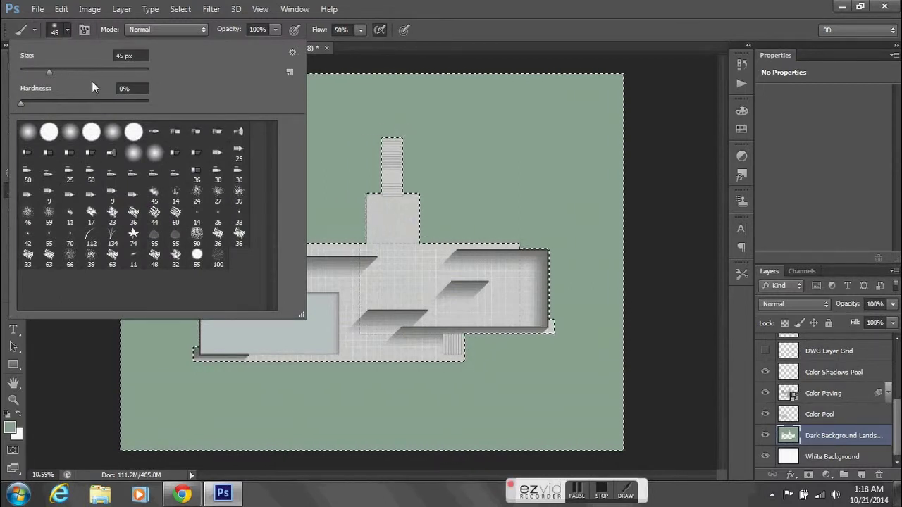
drag(49, 72, 130, 71)
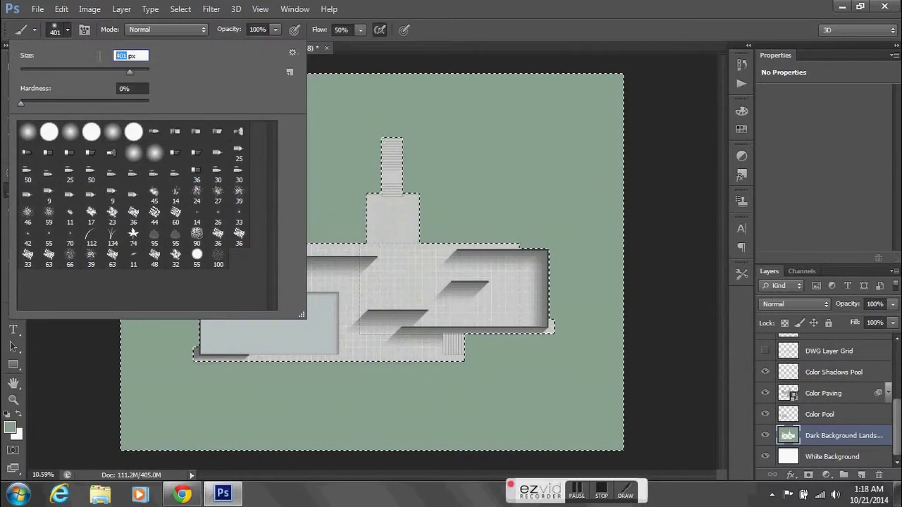
text(1200)
click(361, 30)
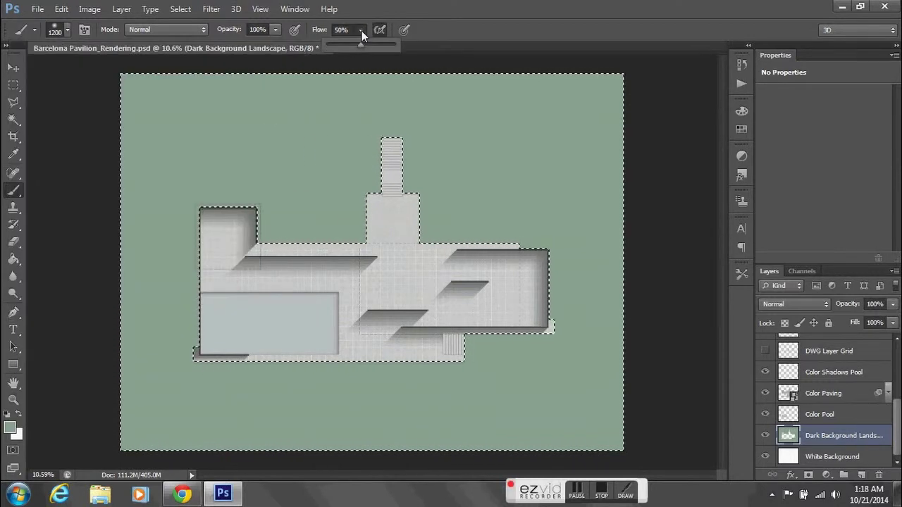
drag(360, 46, 394, 45)
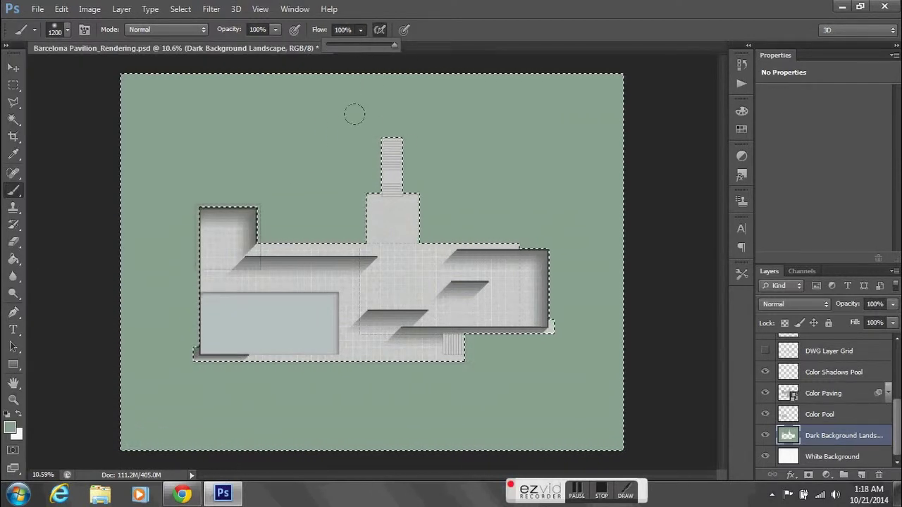
Step: Pick a darker green and airbrush a soft band around the pavilion footprint
click(10, 428)
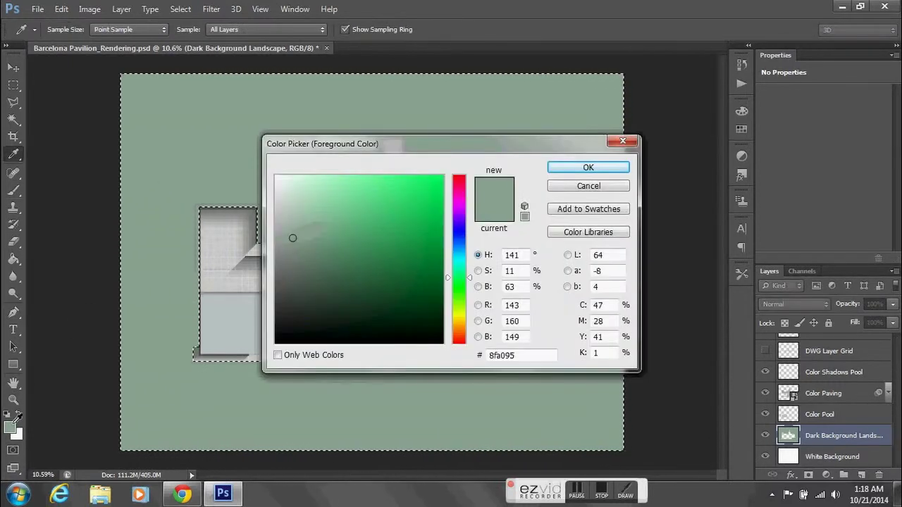
click(297, 254)
click(588, 167)
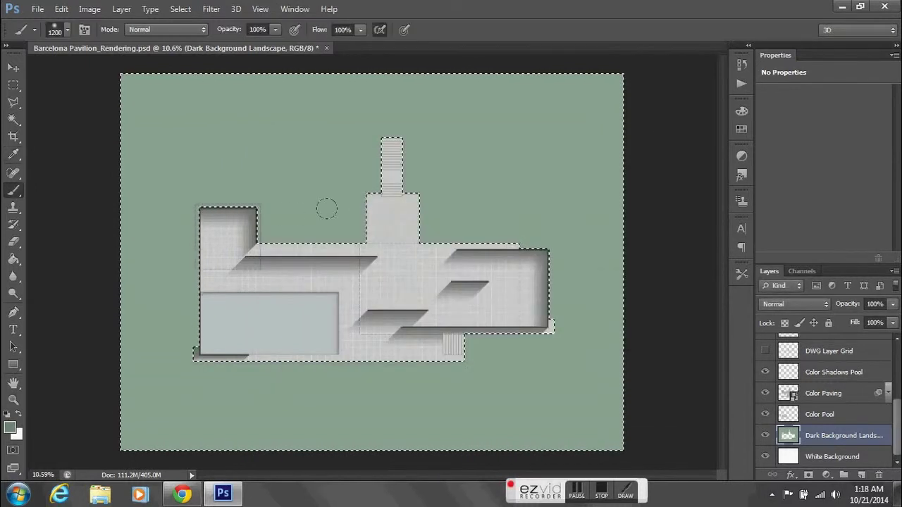
mouse_move(271, 225)
mouse_down()
mouse_move(330, 206)
mouse_move(347, 139)
mouse_move(362, 120)
mouse_move(376, 119)
mouse_move(392, 185)
mouse_move(408, 202)
mouse_move(516, 224)
mouse_move(527, 231)
mouse_move(536, 293)
mouse_up()
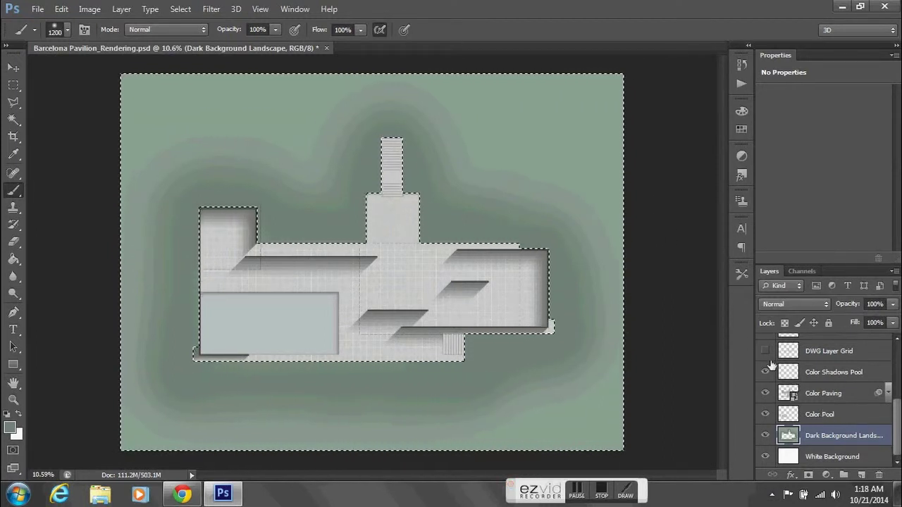
Step: Convert Dark Background Landscape to a smart object and add 87.14% Uniform noise
right_click(804, 436)
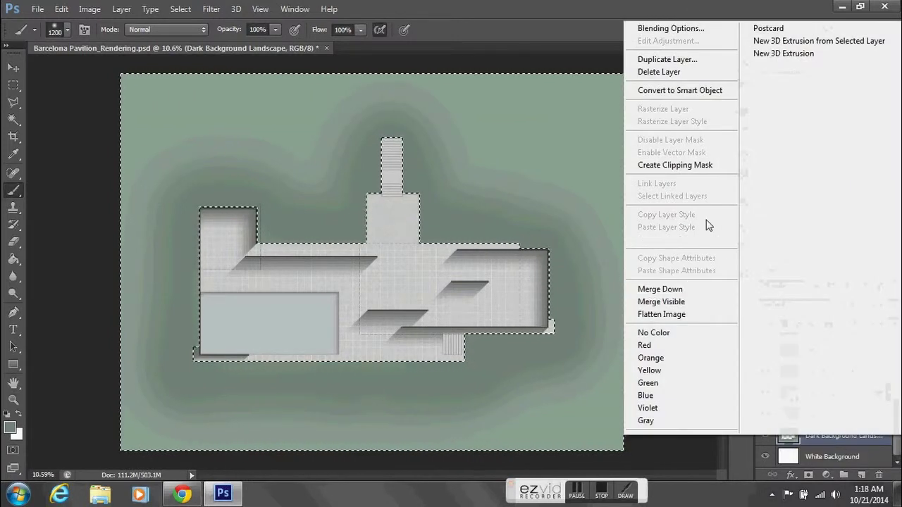
click(690, 90)
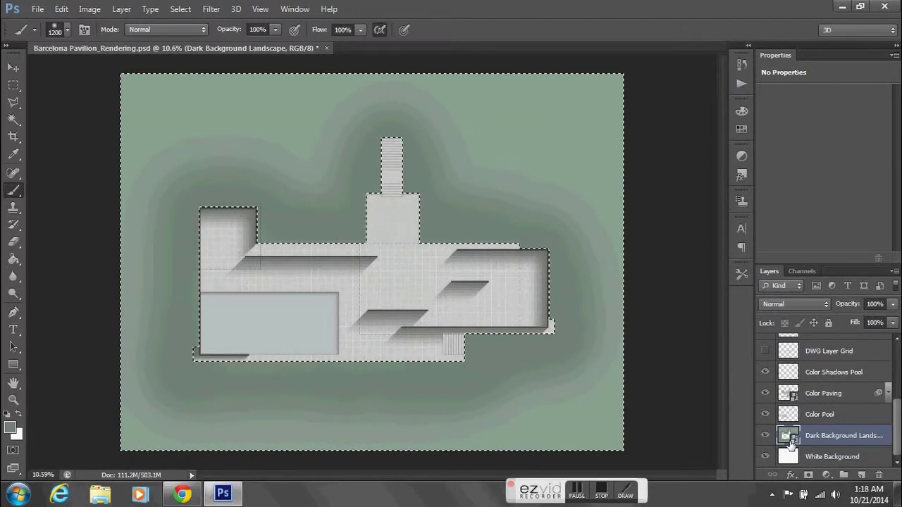
click(211, 8)
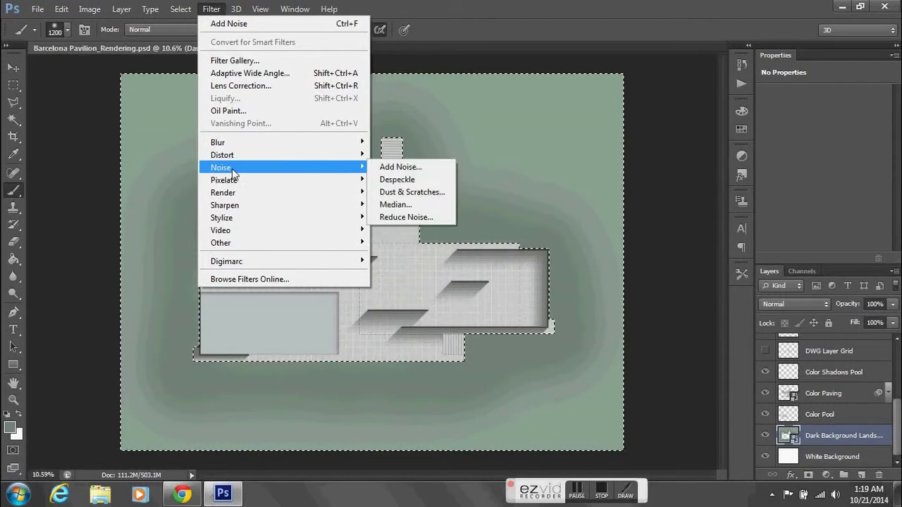
click(400, 168)
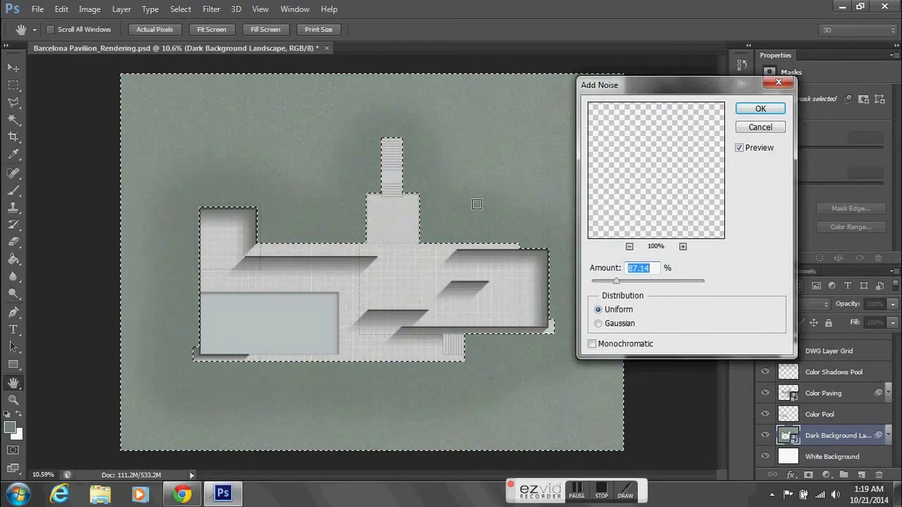
mouse_move(616, 281)
mouse_down()
mouse_move(630, 281)
mouse_move(604, 284)
mouse_move(617, 289)
mouse_up()
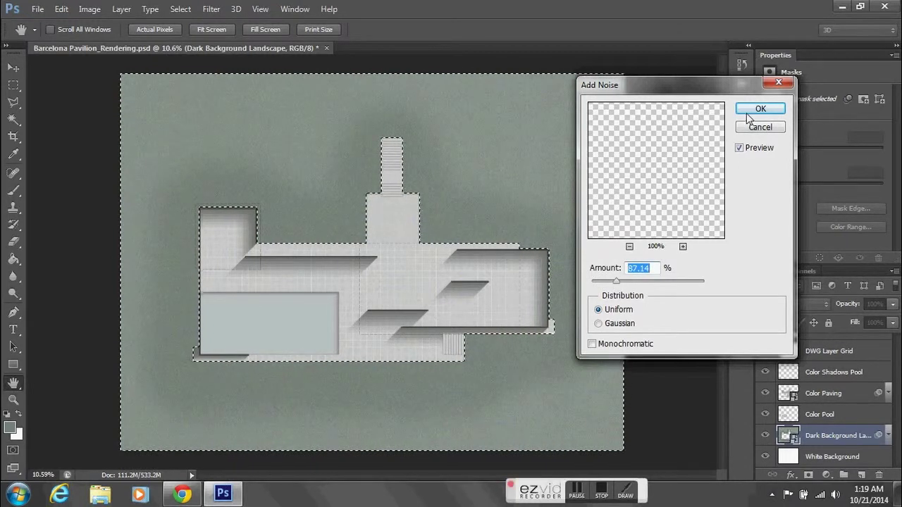
click(739, 149)
click(739, 149)
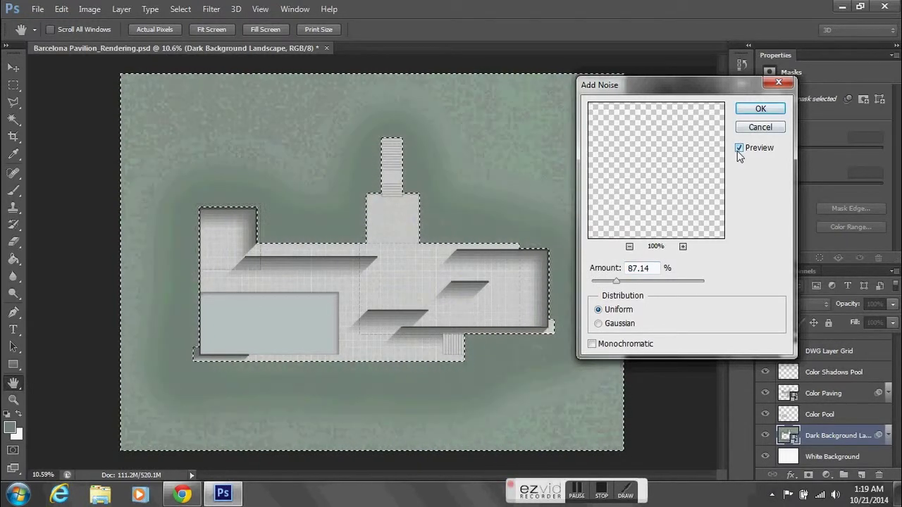
click(760, 108)
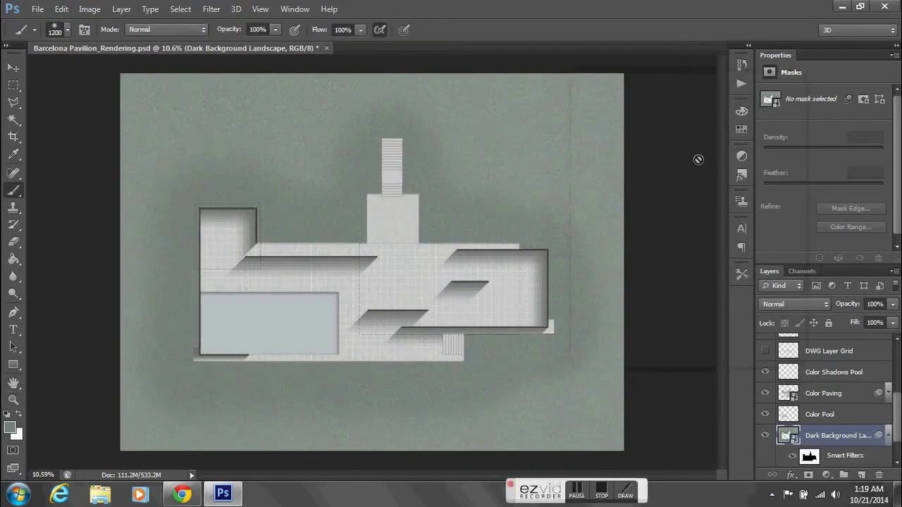
click(17, 90)
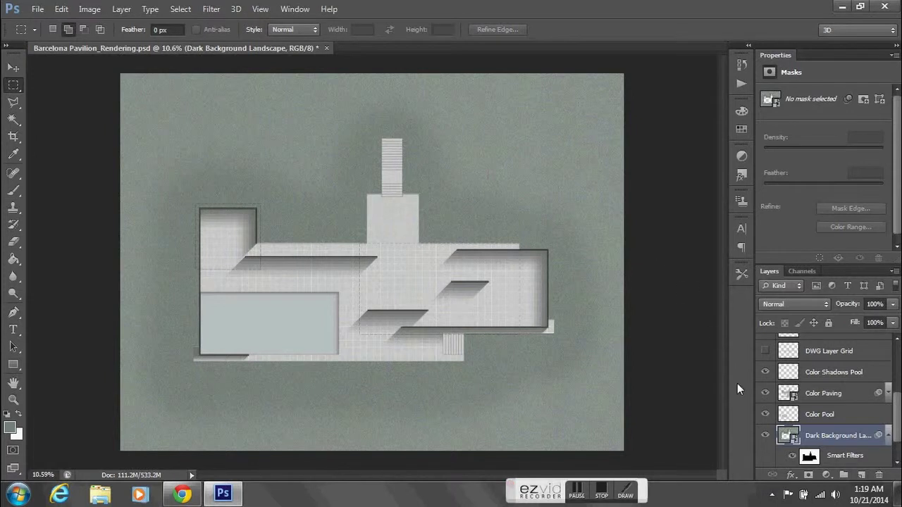
click(889, 436)
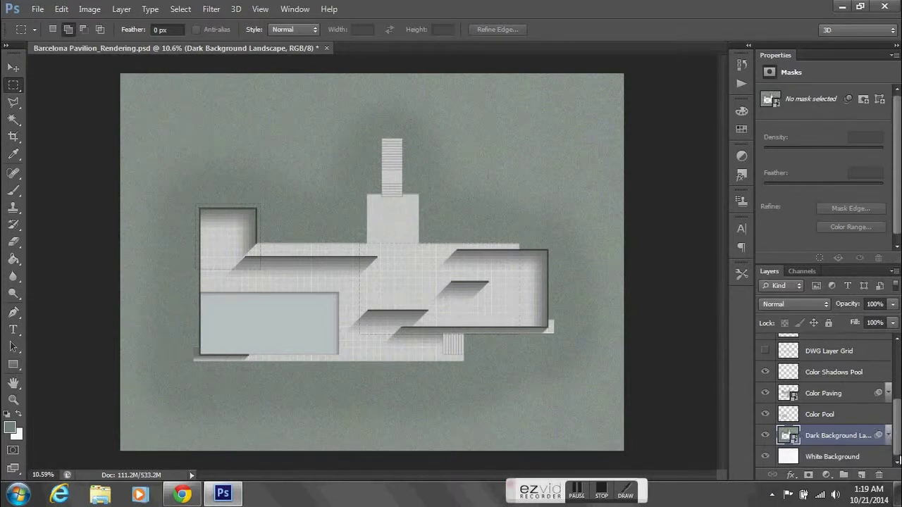
scroll(898, 460, up, 5)
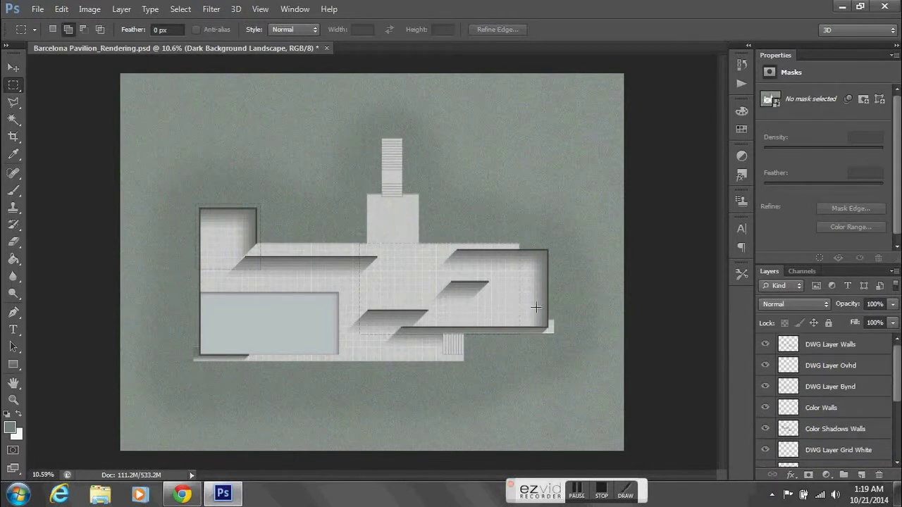